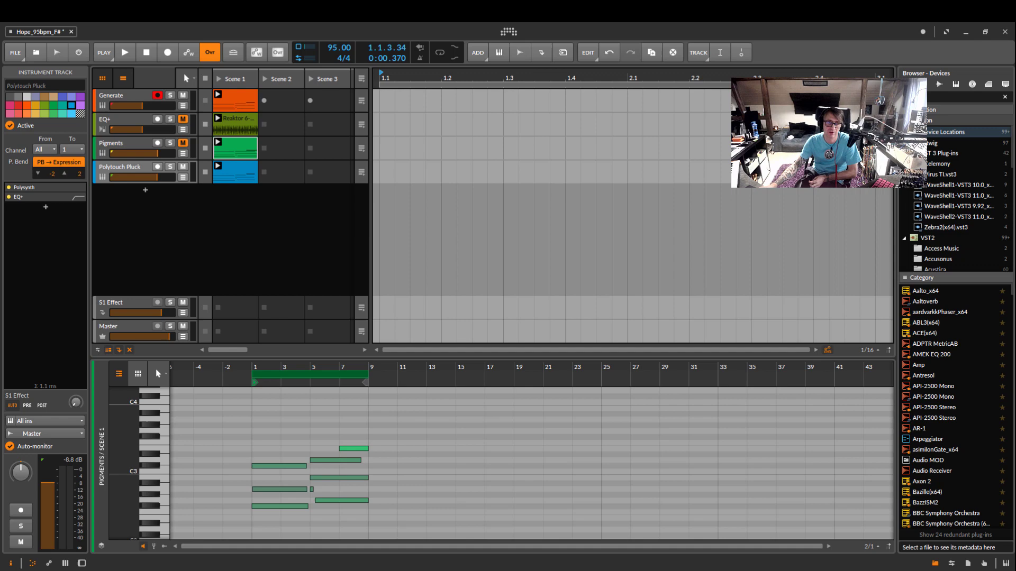
Preview the Generate clip's notes during playback, then display the Polytouch Pluck track's devices
{"action": "left_click", "coordinate": [236, 98]}
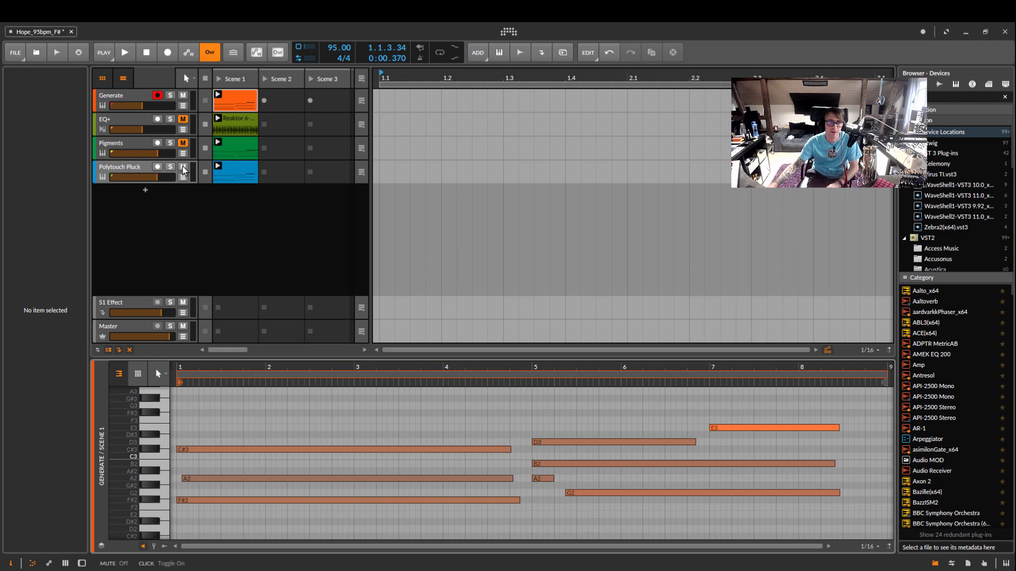
{"action": "key", "text": "space"}
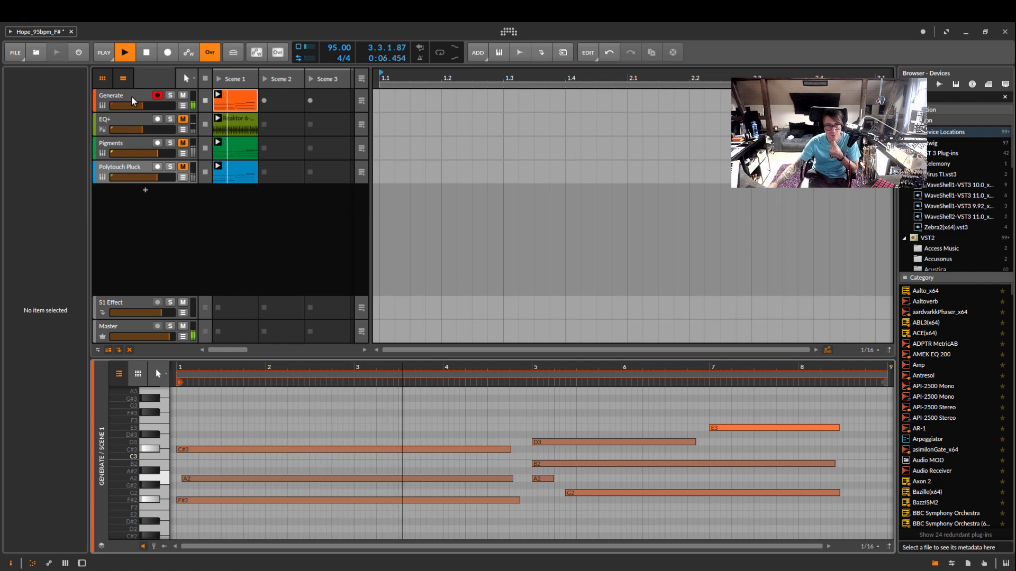
{"action": "left_click", "coordinate": [236, 101]}
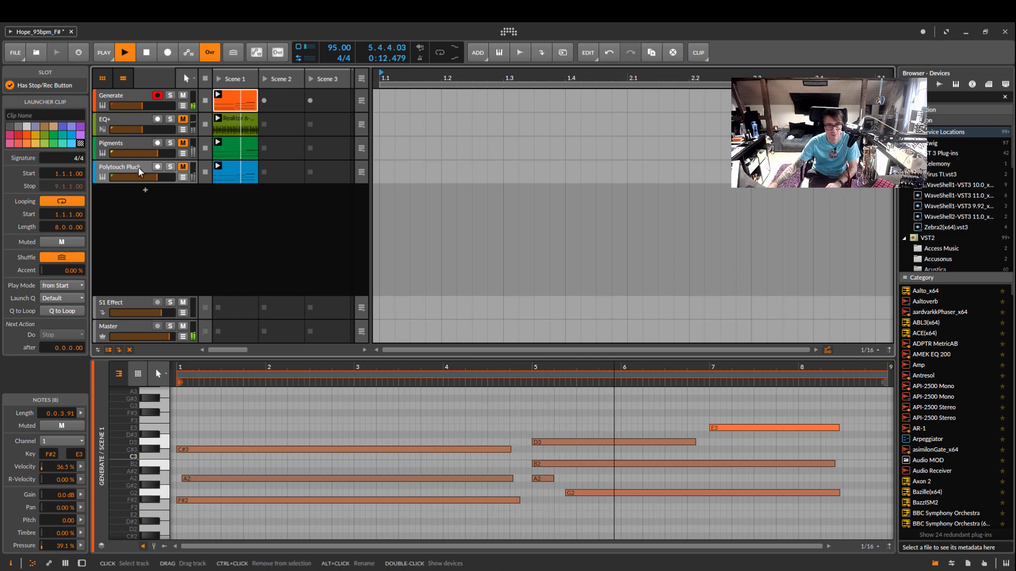
{"action": "key", "text": "space"}
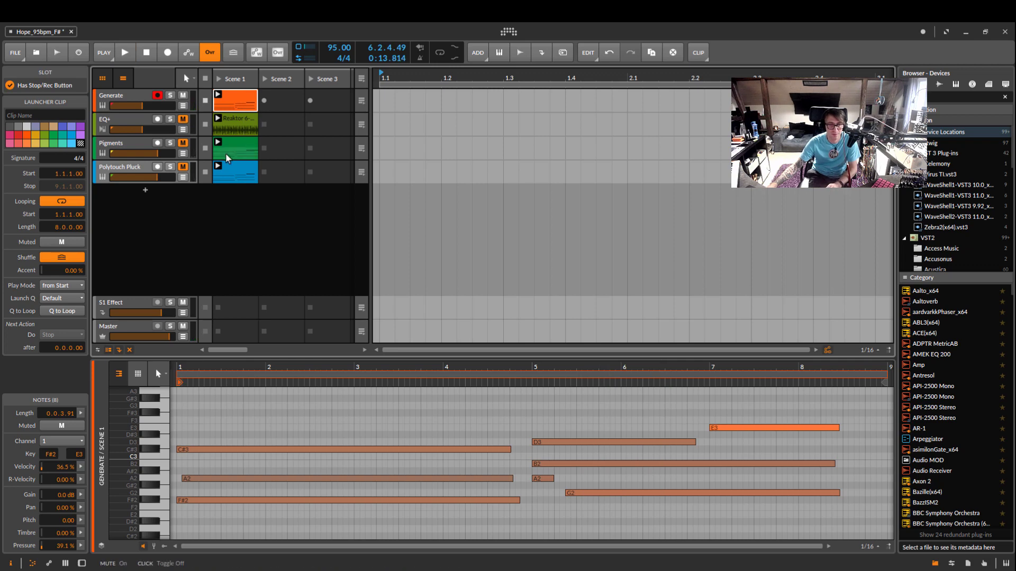
{"action": "left_click", "coordinate": [129, 167]}
Show the Polytouch Pluck device chain and select its Scene 1 clip
{"action": "double_click", "coordinate": [130, 167]}
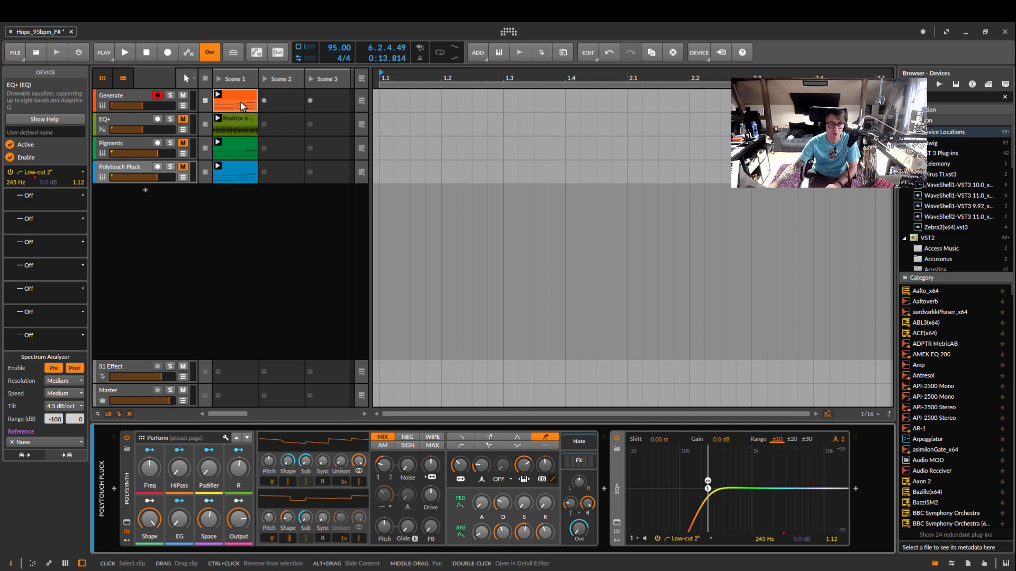
{"action": "left_click", "coordinate": [230, 171]}
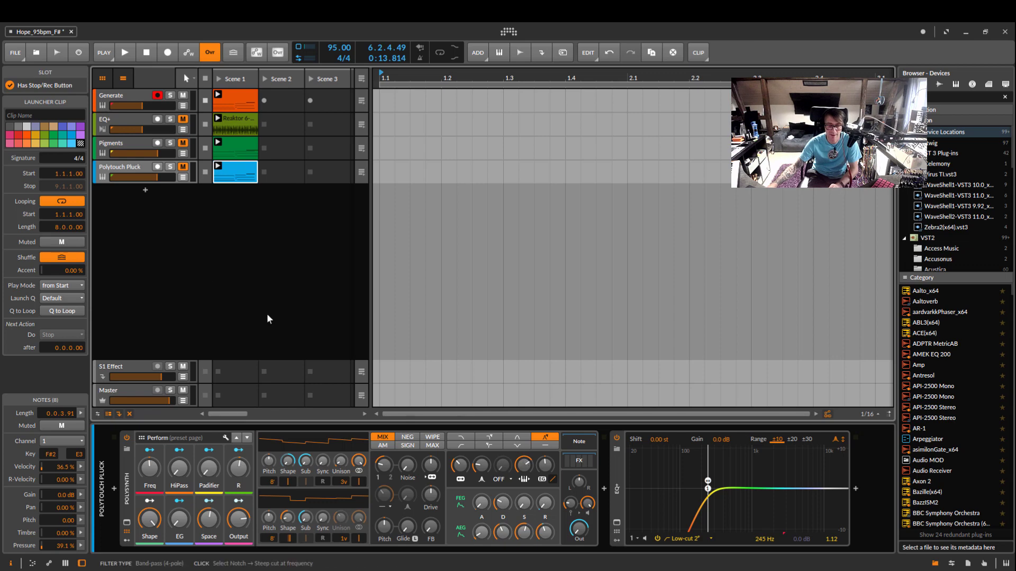
Insert an Arpeggiator from the device browser ahead of Polysynth
{"action": "left_click", "coordinate": [115, 489]}
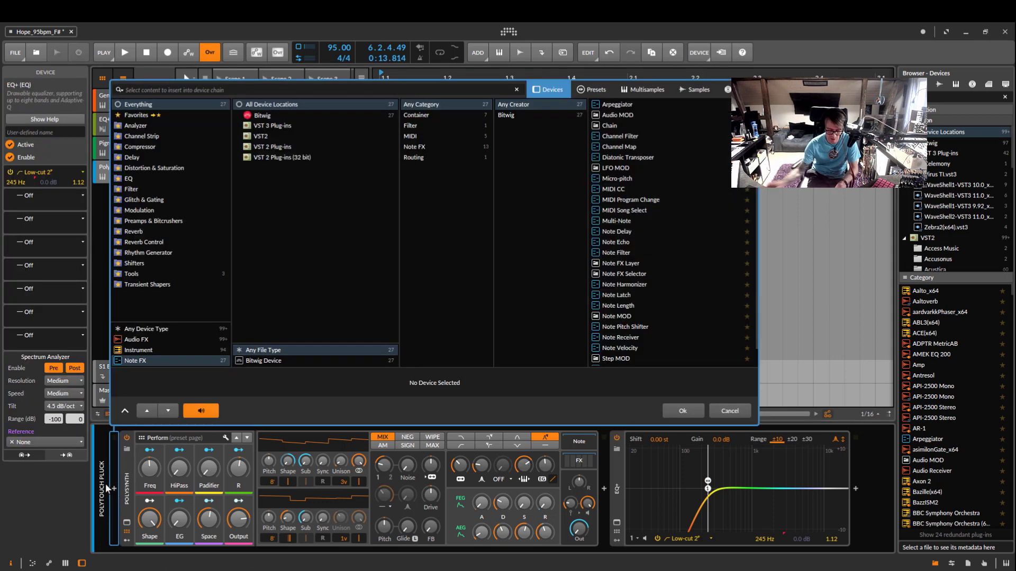
{"action": "type", "text": "ar"}
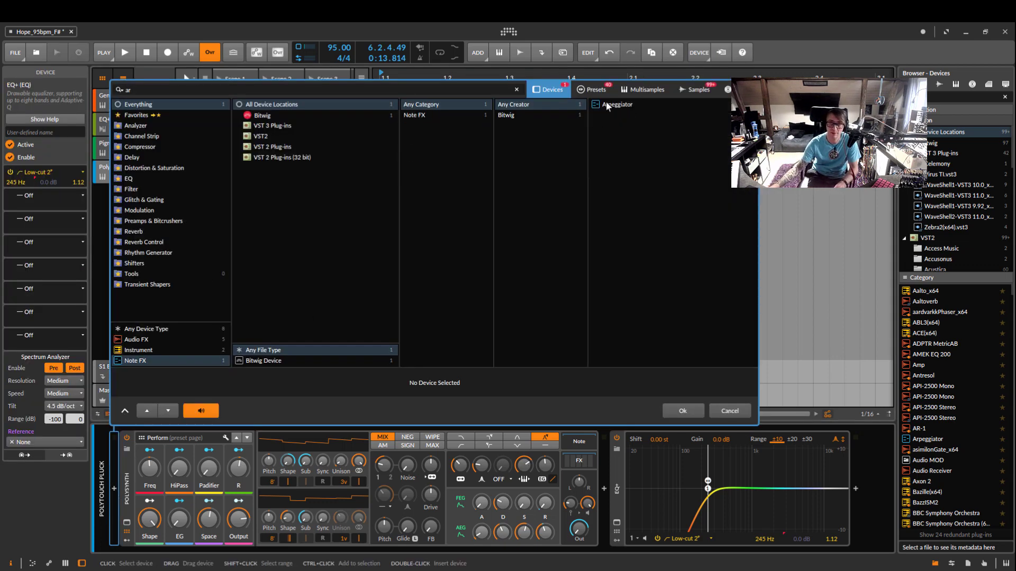
{"action": "double_click", "coordinate": [617, 104]}
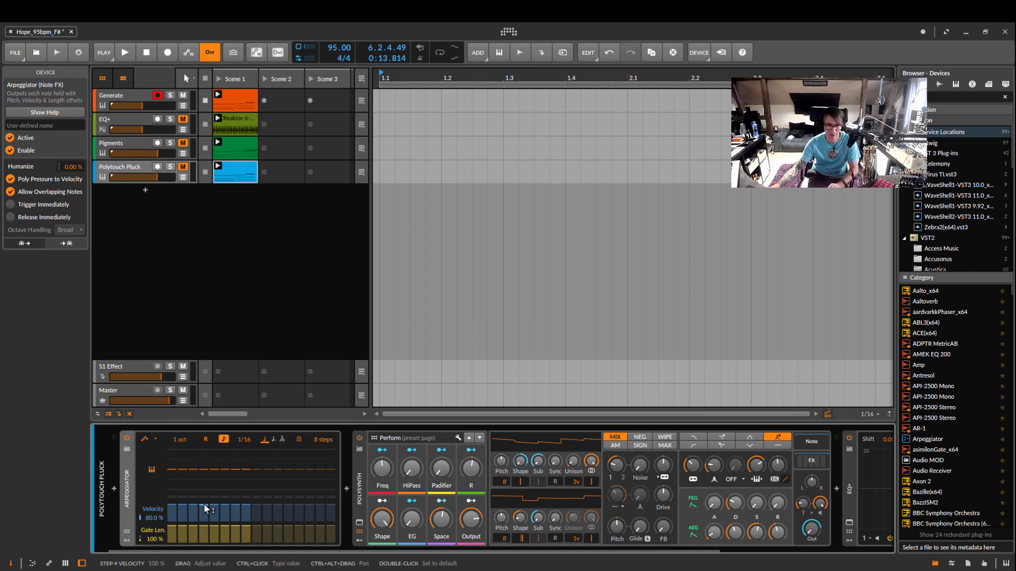
With playback running, zero the arpeggiator gate on steps 2 and 6 and set step 5 to about 77%
{"action": "key", "text": "space"}
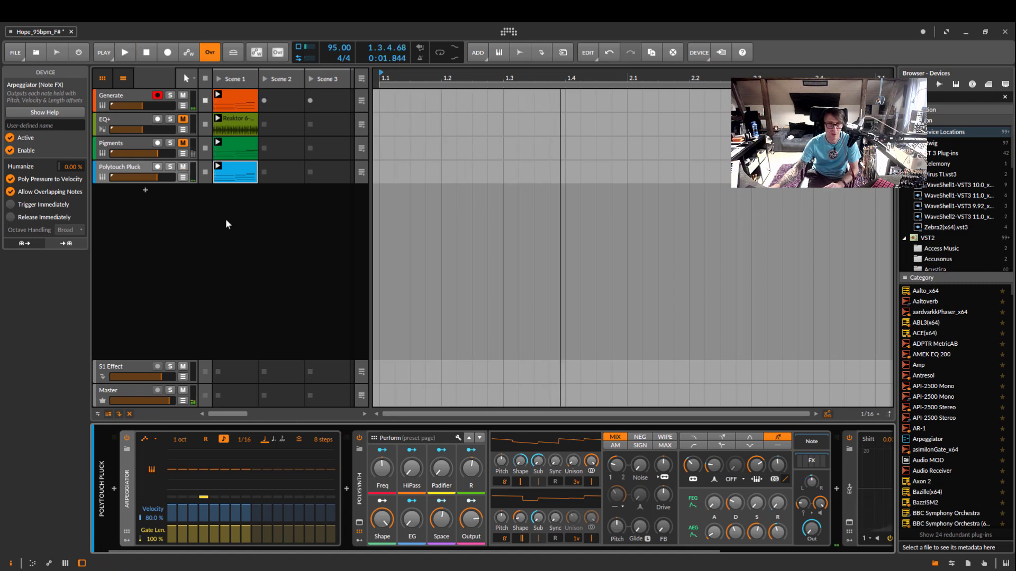
{"action": "key", "text": "space"}
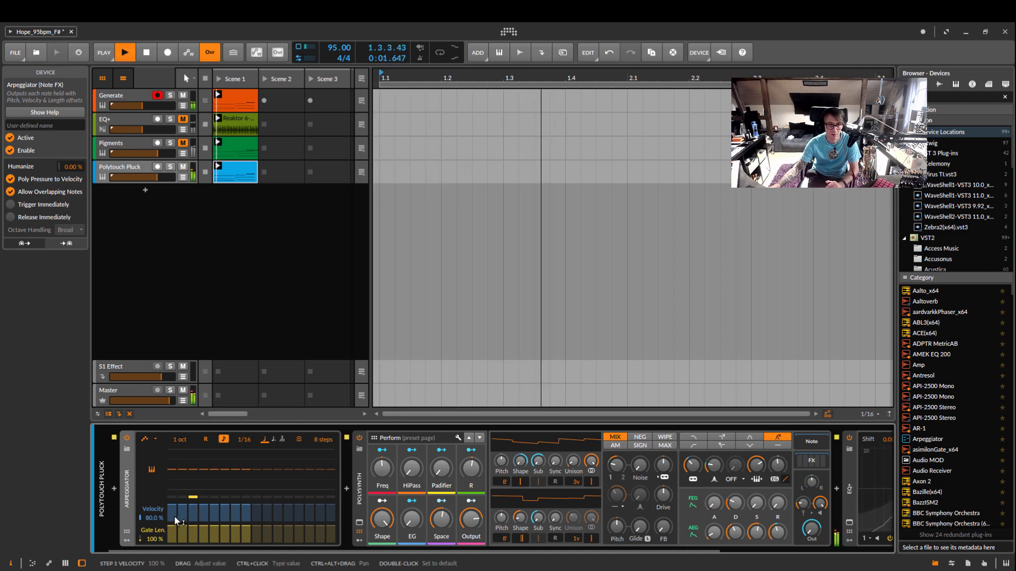
{"action": "left_click_drag", "start_coordinate": [185, 530], "coordinate": [235, 541]}
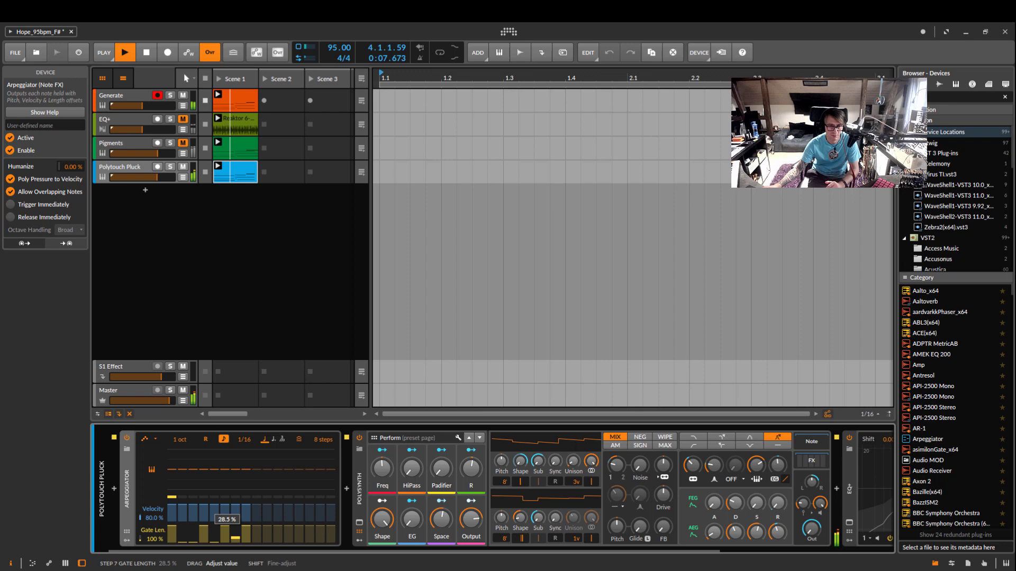
{"action": "left_click_drag", "start_coordinate": [222, 534], "coordinate": [223, 542]}
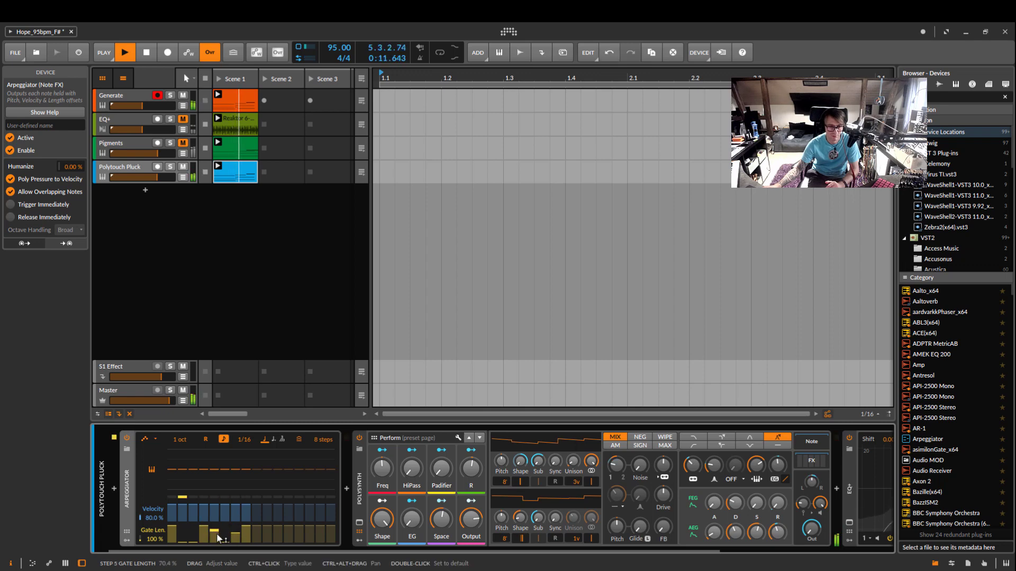
{"action": "left_click_drag", "start_coordinate": [209, 534], "coordinate": [213, 537]}
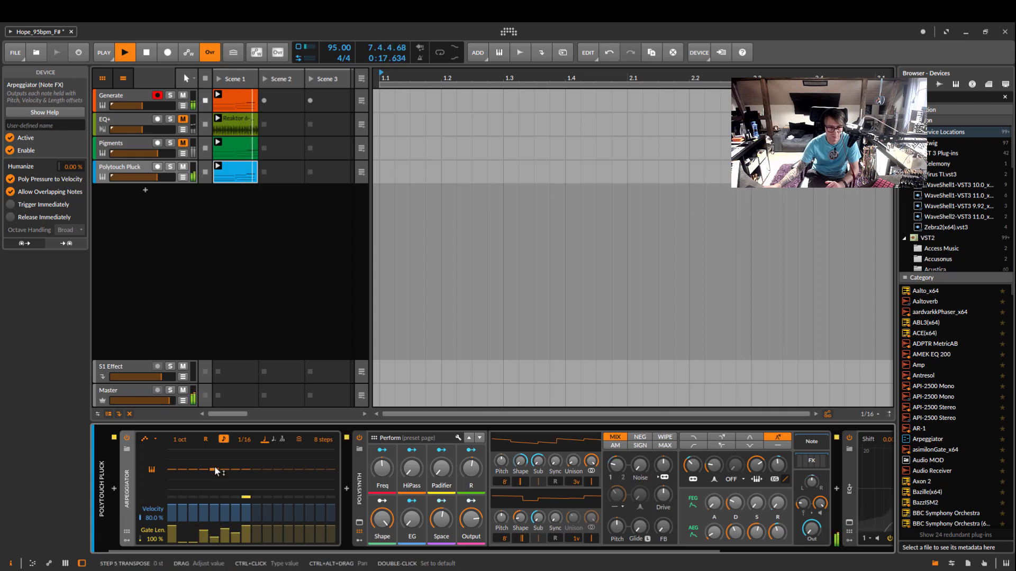
Raise step 5's transpose to +5 semitones and lower velocity on steps 2 and 5
{"action": "left_click_drag", "start_coordinate": [173, 472], "coordinate": [172, 465]}
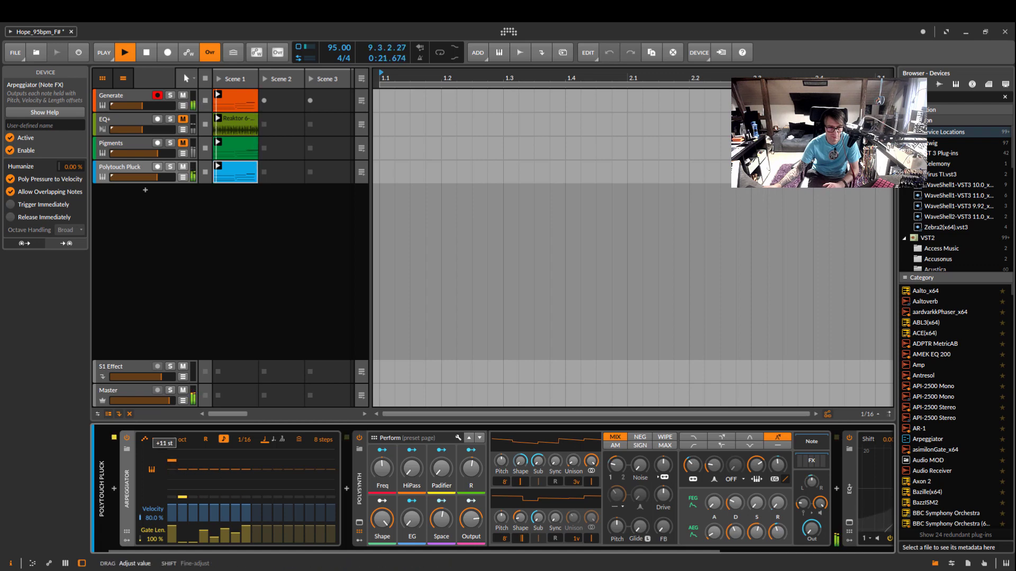
{"action": "key", "text": "ctrl+z"}
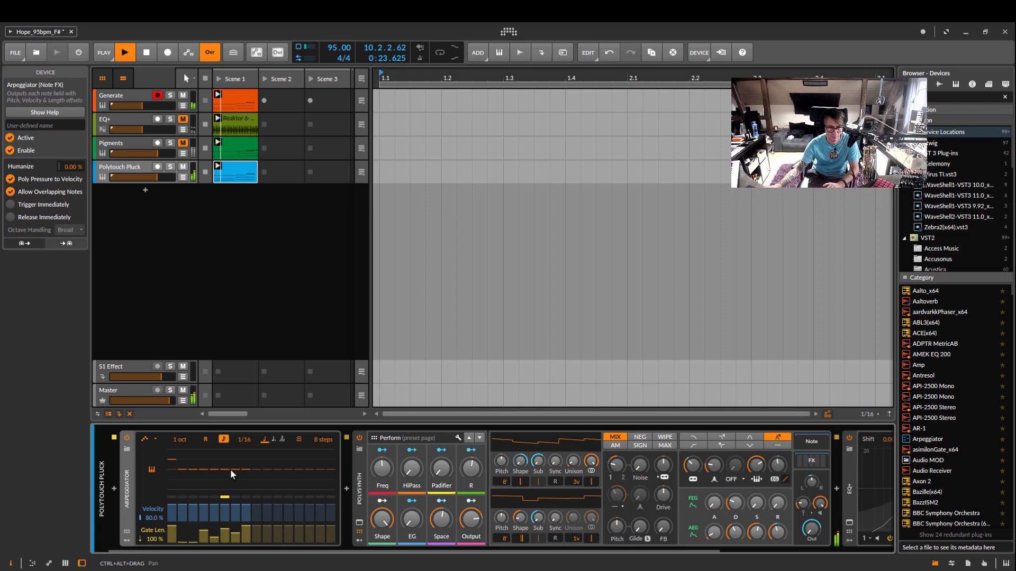
{"action": "left_click_drag", "start_coordinate": [225, 473], "coordinate": [225, 471]}
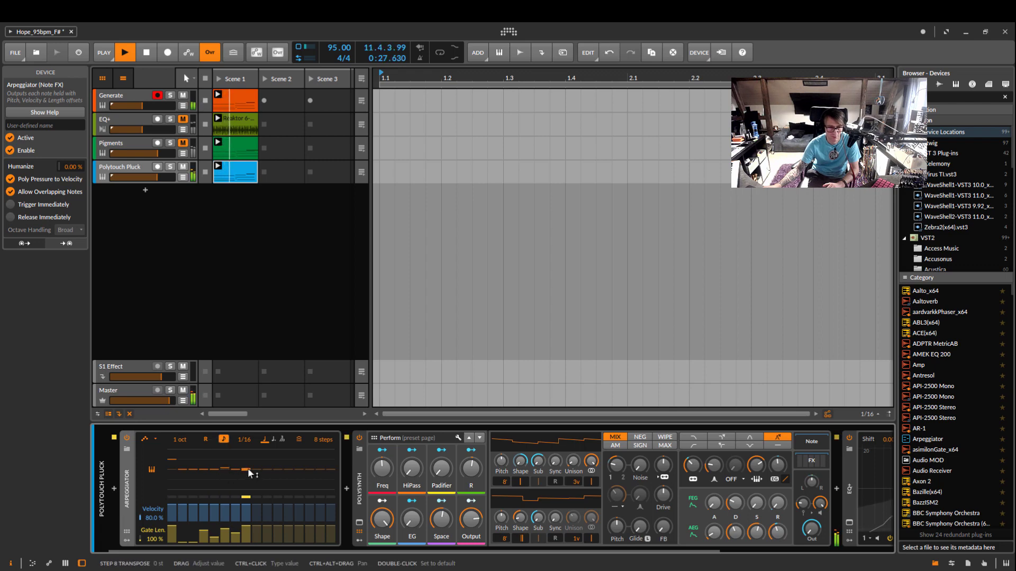
{"action": "left_click_drag", "start_coordinate": [247, 471], "coordinate": [249, 464]}
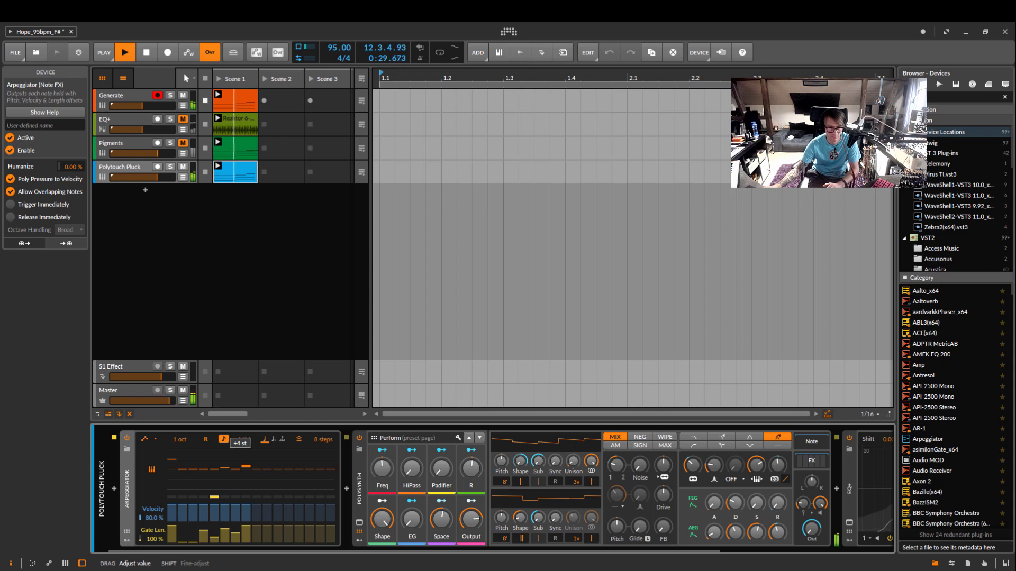
{"action": "left_click_drag", "start_coordinate": [248, 465], "coordinate": [248, 461]}
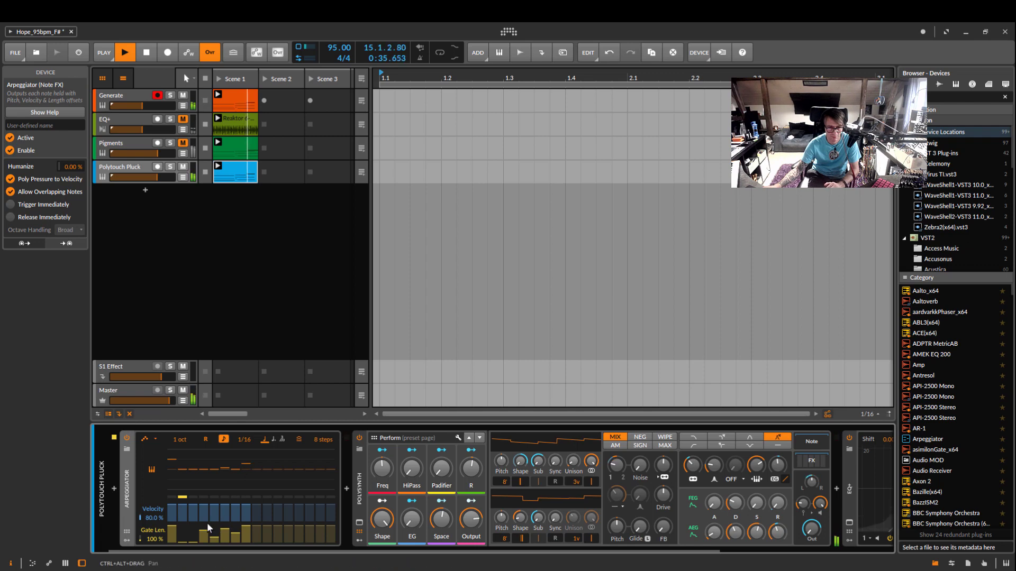
{"action": "mouse_move", "coordinate": [166, 508]}
{"action": "left_mouse_down"}
{"action": "mouse_move", "coordinate": [216, 516]}
{"action": "mouse_move", "coordinate": [216, 542]}
{"action": "left_mouse_up"}
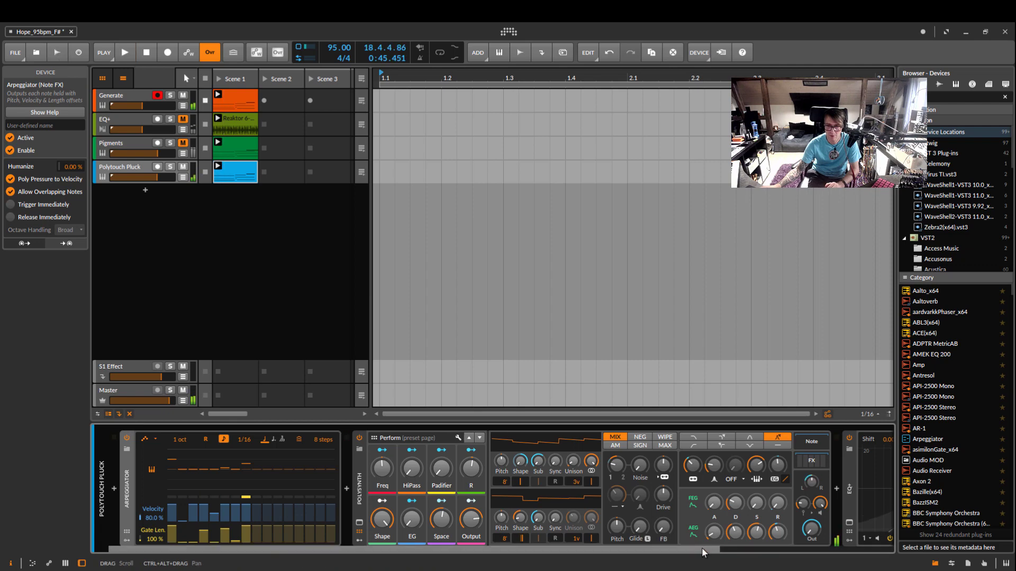
{"action": "left_click_drag", "start_coordinate": [702, 548], "coordinate": [873, 548]}
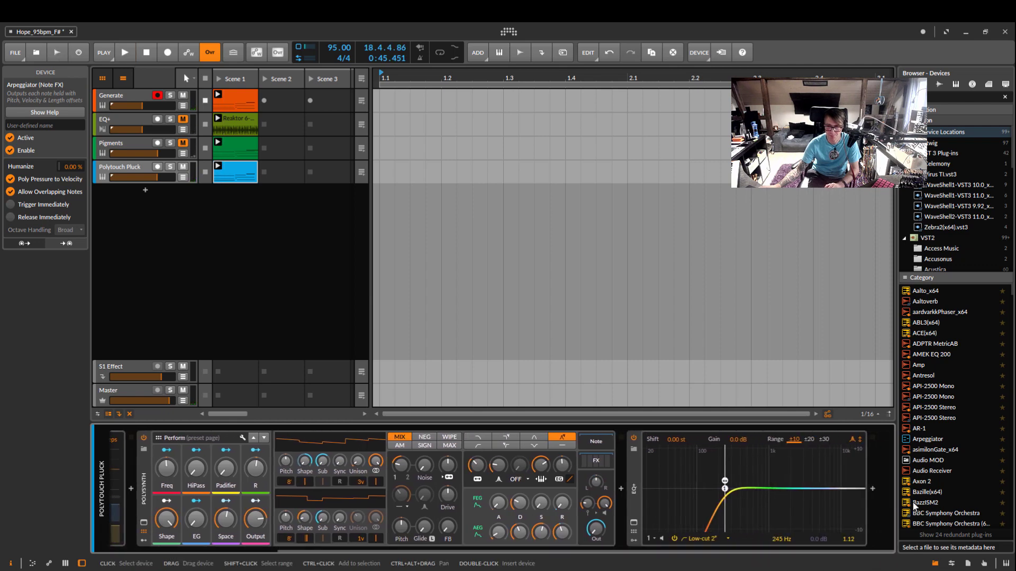
Add Delay-2 after EQ+ and play the project to hear it
{"action": "left_click", "coordinate": [873, 489]}
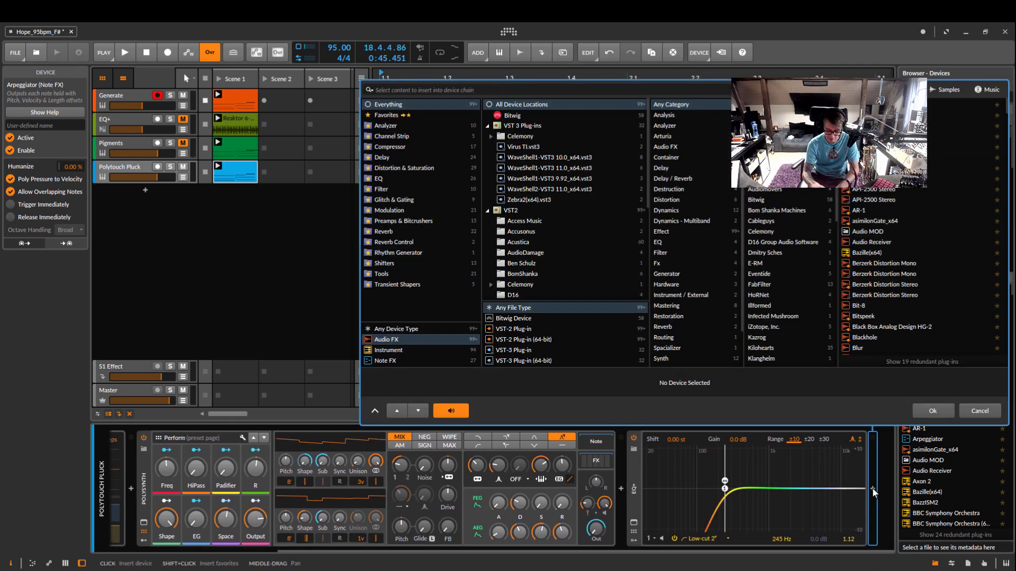
{"action": "type", "text": "del"}
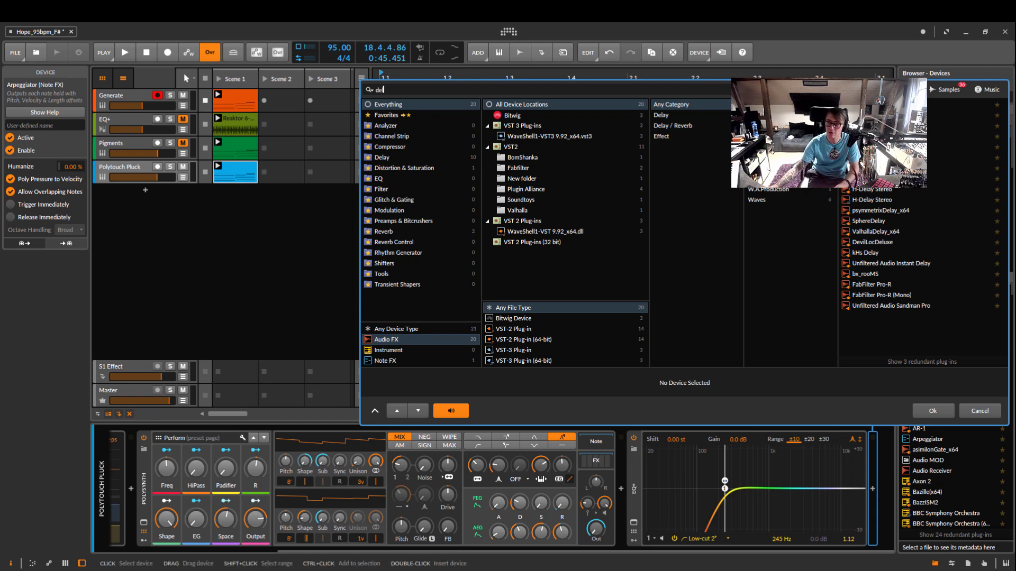
{"action": "key", "text": "Return"}
{"action": "key", "text": "space"}
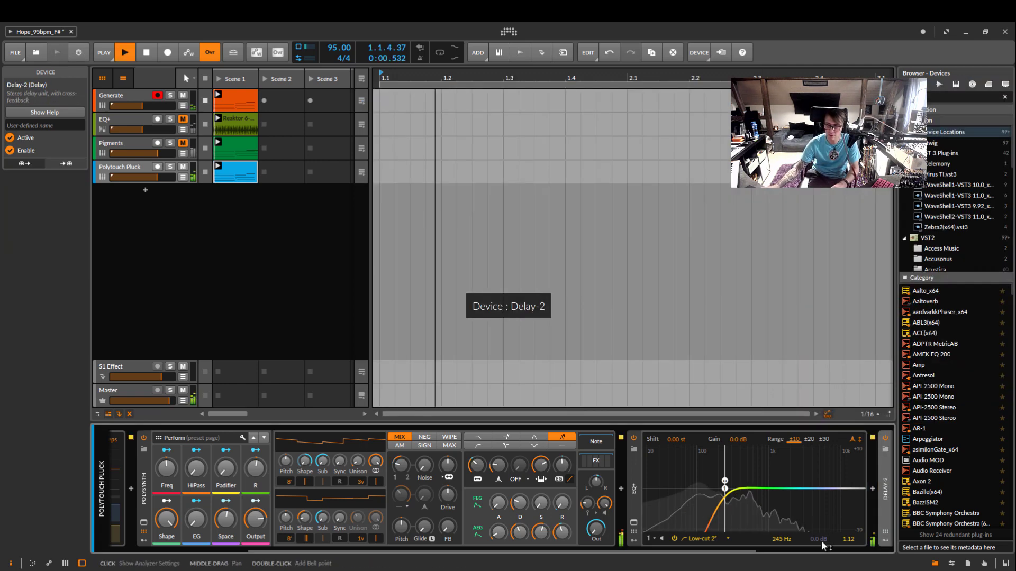
{"action": "scroll", "coordinate": [824, 550], "scroll_direction": "down", "scroll_amount": 5}
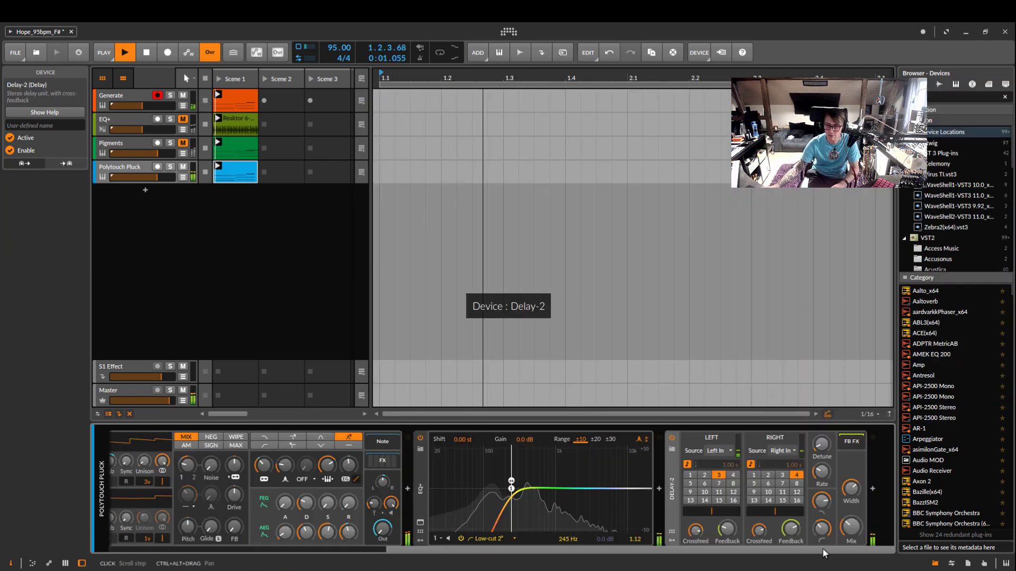
Put Delay-2's left delay on step 5 and move the EQ+ low-cut up to 270 Hz
{"action": "left_click", "coordinate": [691, 483]}
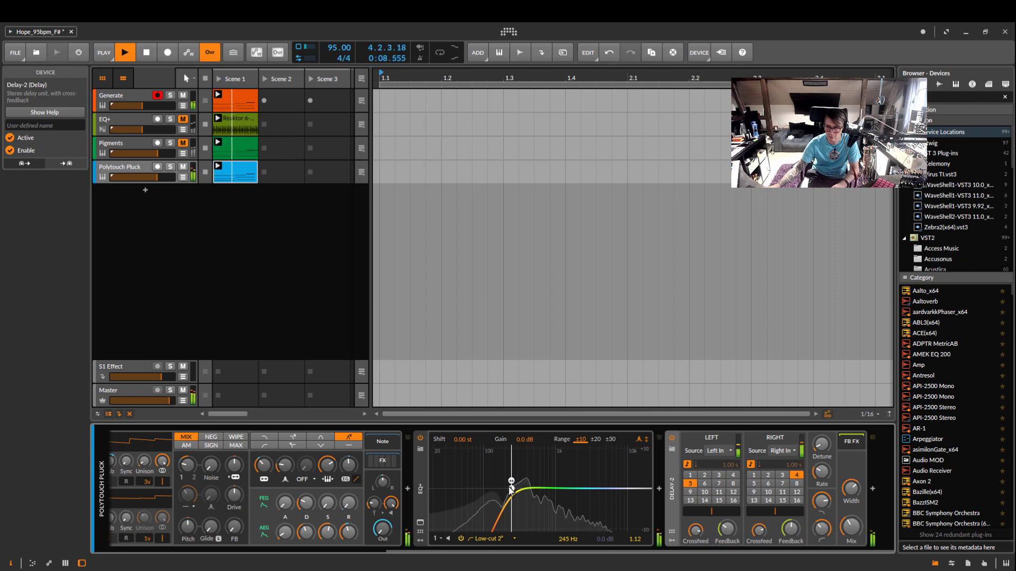
{"action": "left_click_drag", "start_coordinate": [510, 484], "coordinate": [514, 482]}
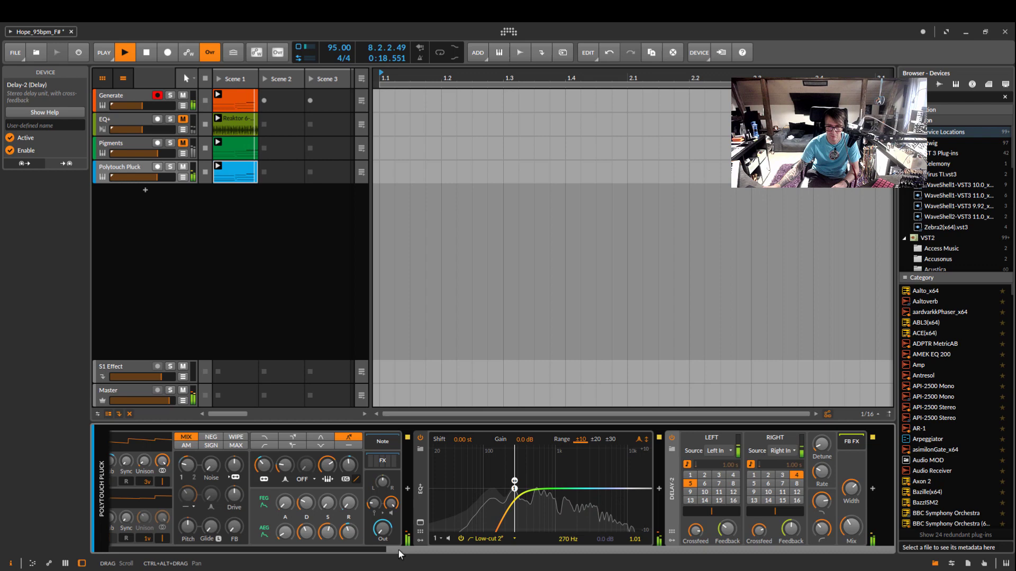
{"action": "left_click_drag", "start_coordinate": [399, 550], "coordinate": [127, 550]}
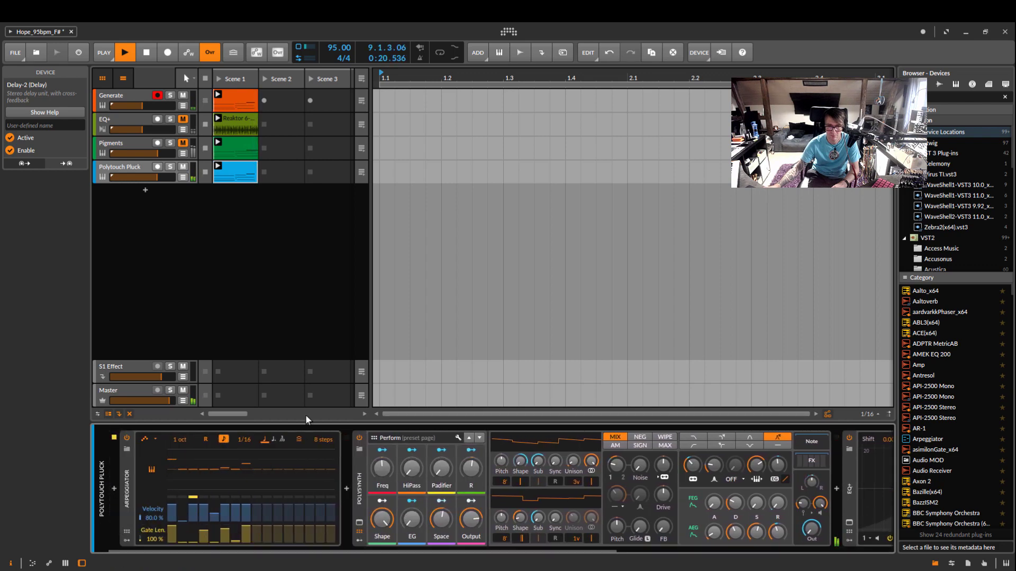
Mute Pigments, replay, raise Polysynth's filter frequency to about 175 Hz, then stop
{"action": "key", "text": "space"}
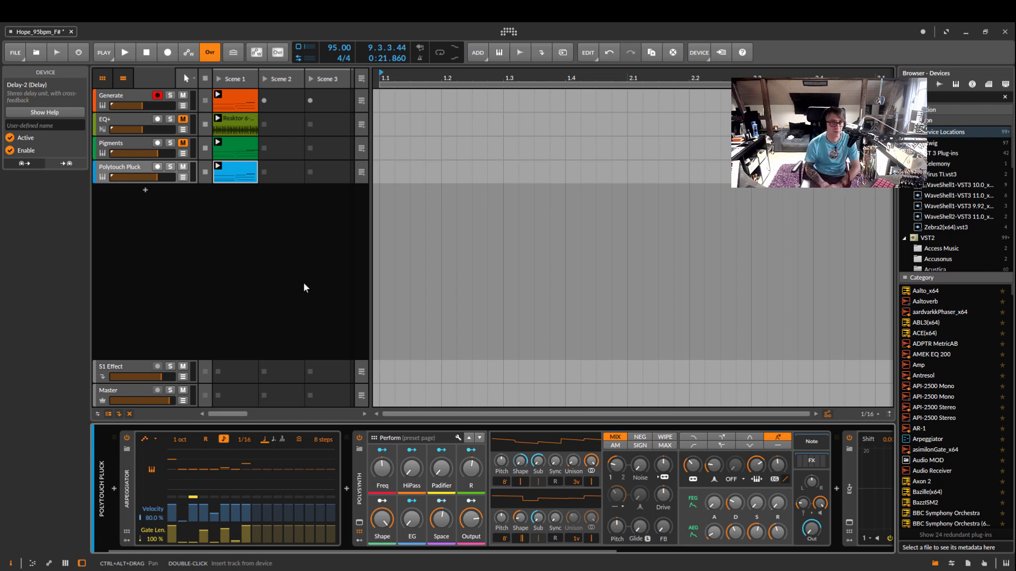
{"action": "left_click", "coordinate": [183, 144]}
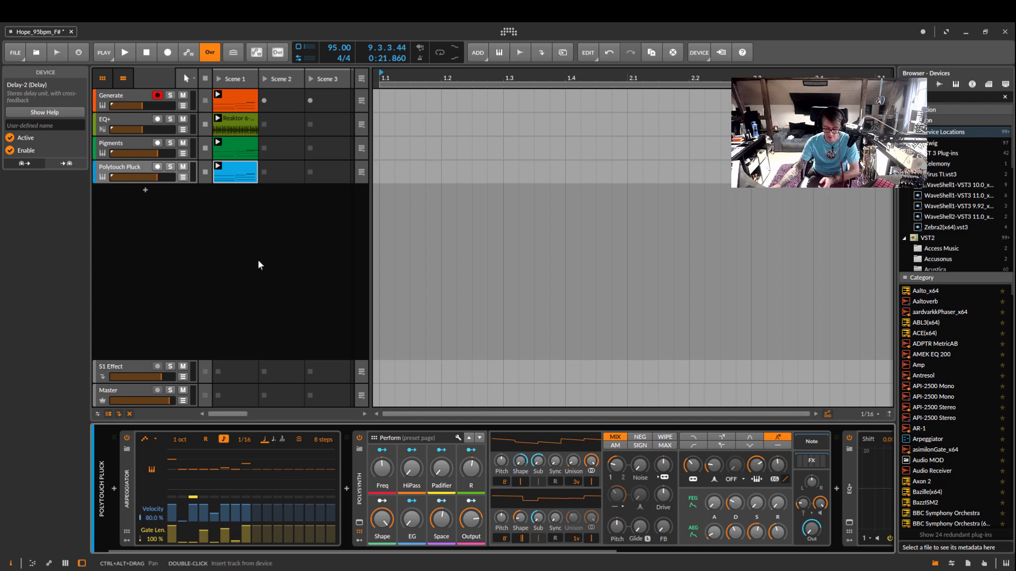
{"action": "key", "text": "space"}
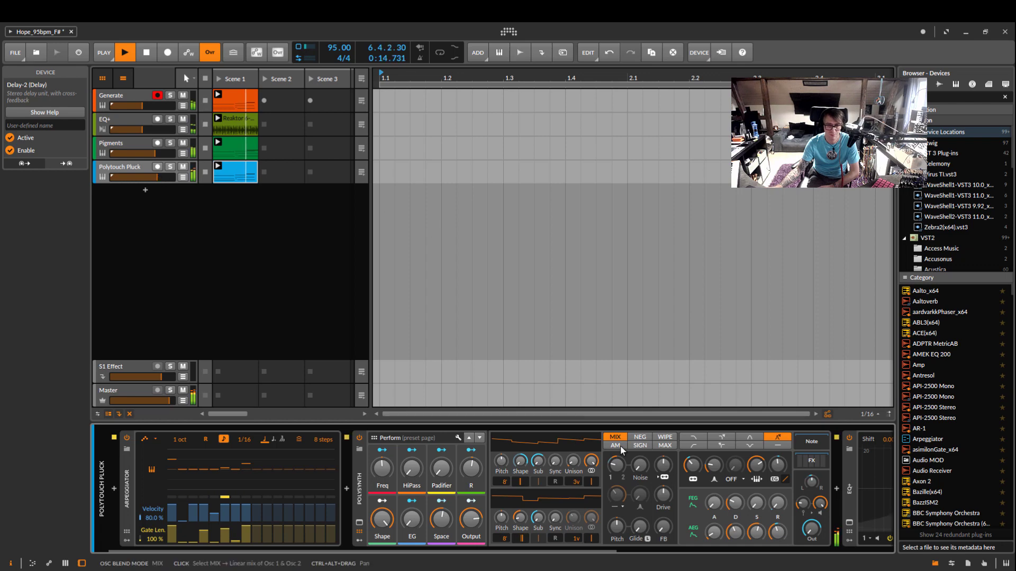
{"action": "mouse_move", "coordinate": [693, 466]}
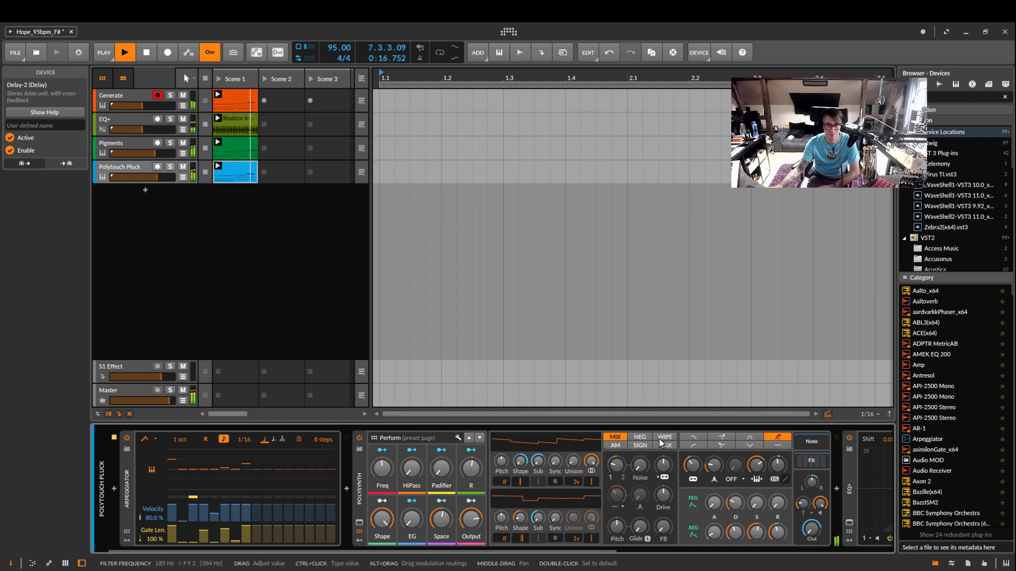
{"action": "left_click_drag", "start_coordinate": [692, 467], "coordinate": [693, 464]}
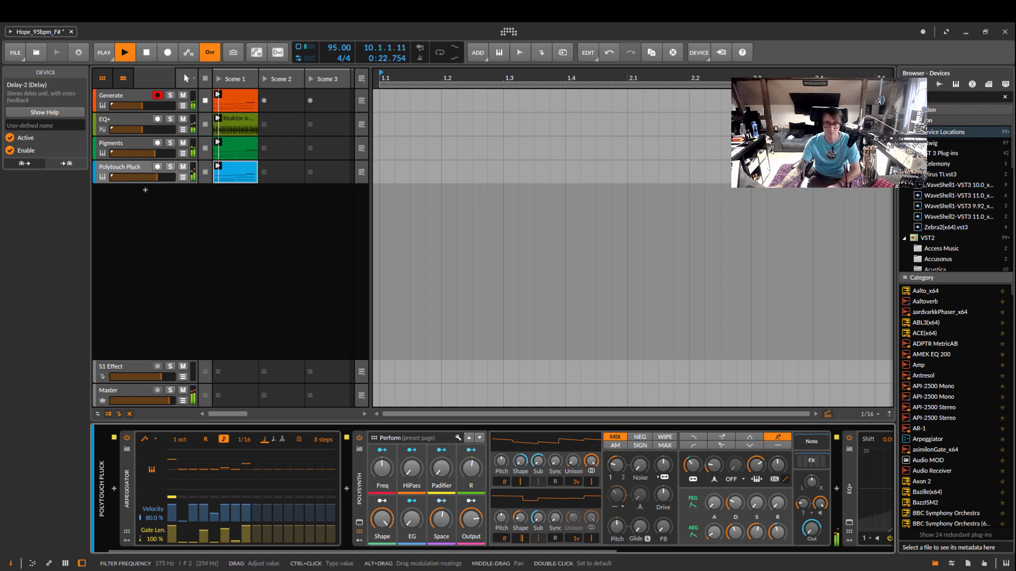
{"action": "key", "text": "space"}
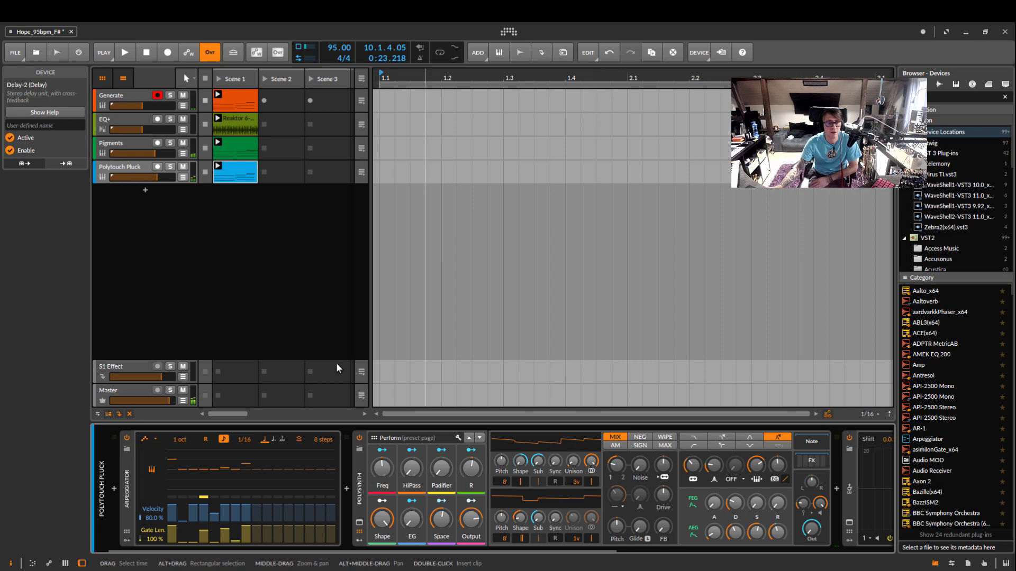